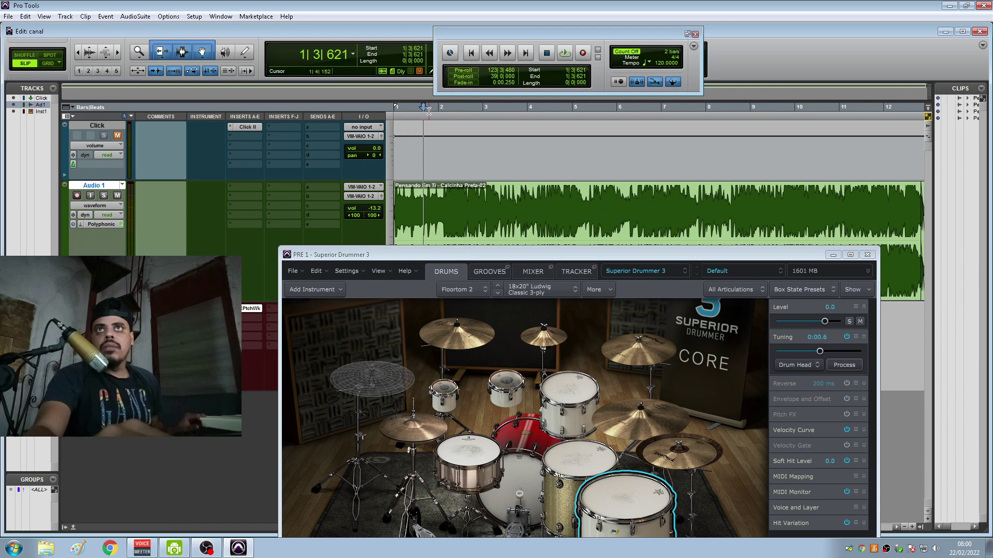
# - Audition the reference song on the Audio 1 track from late in bar 1 and again from bar 6
pyautogui.click(434, 111)
pyautogui.press('space')
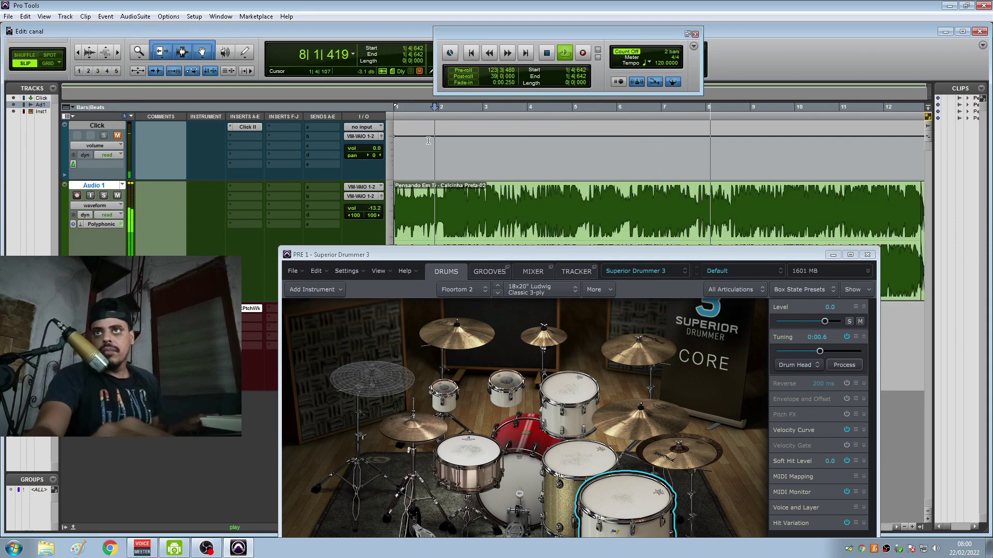
pyautogui.press('space')
pyautogui.click(635, 108)
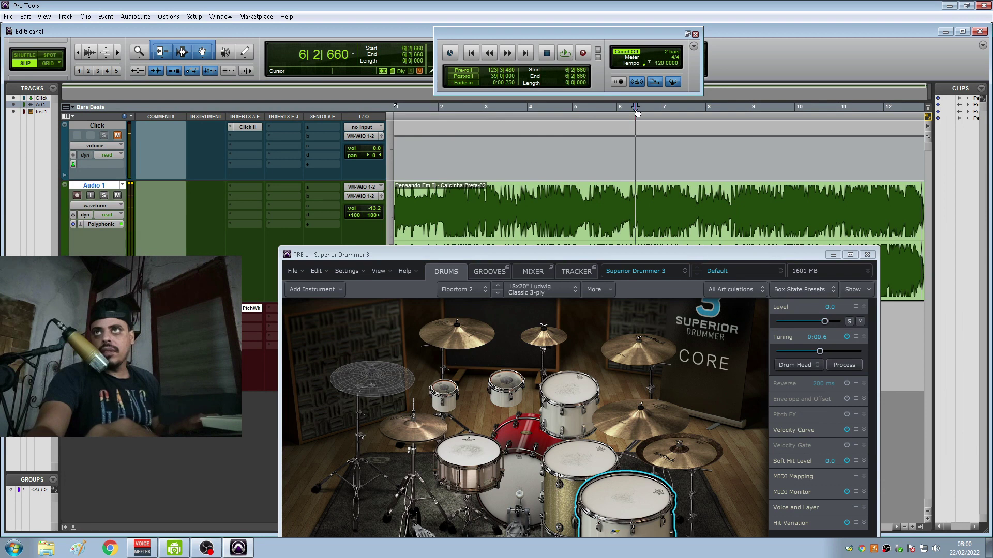
pyautogui.press('space')
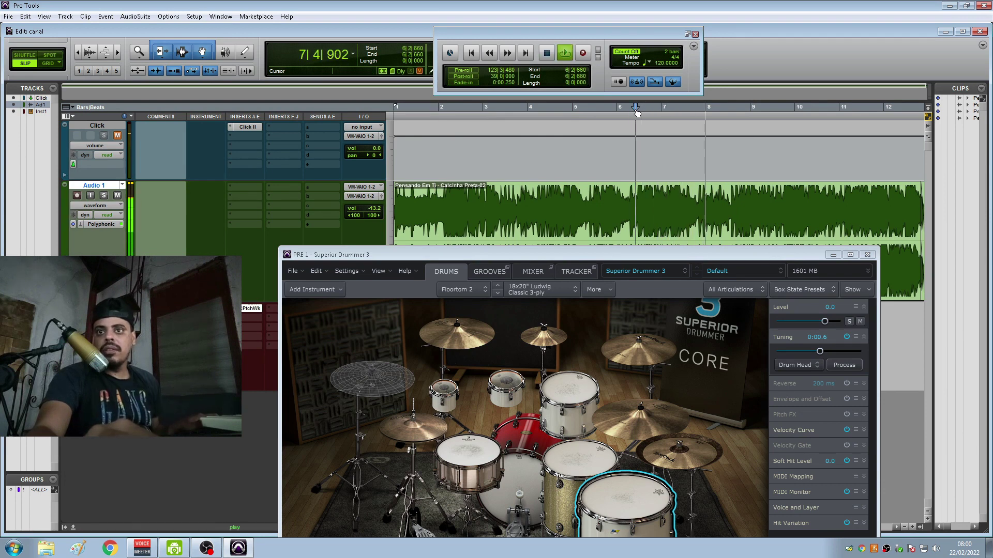
pyautogui.hotkey('ctrl', '[')
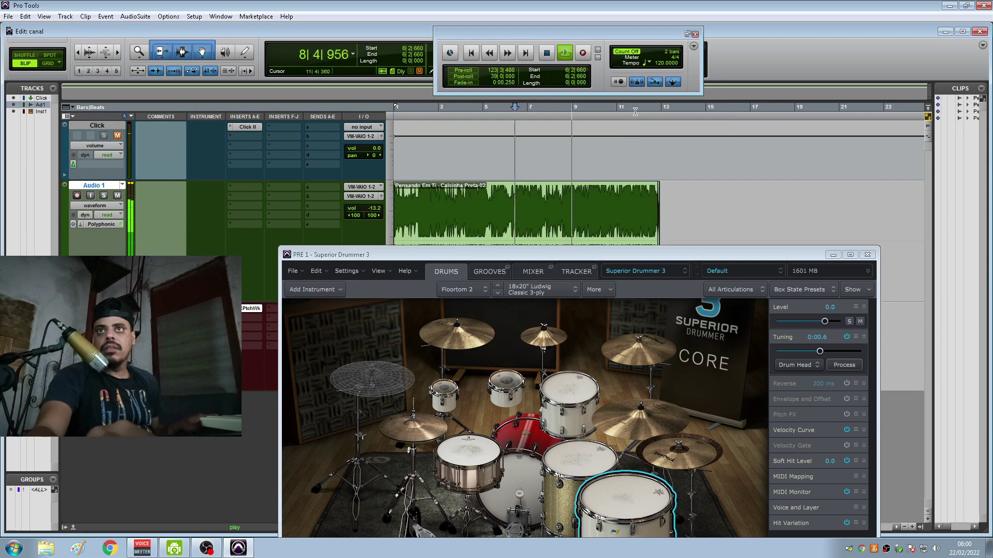
pyautogui.press('space')
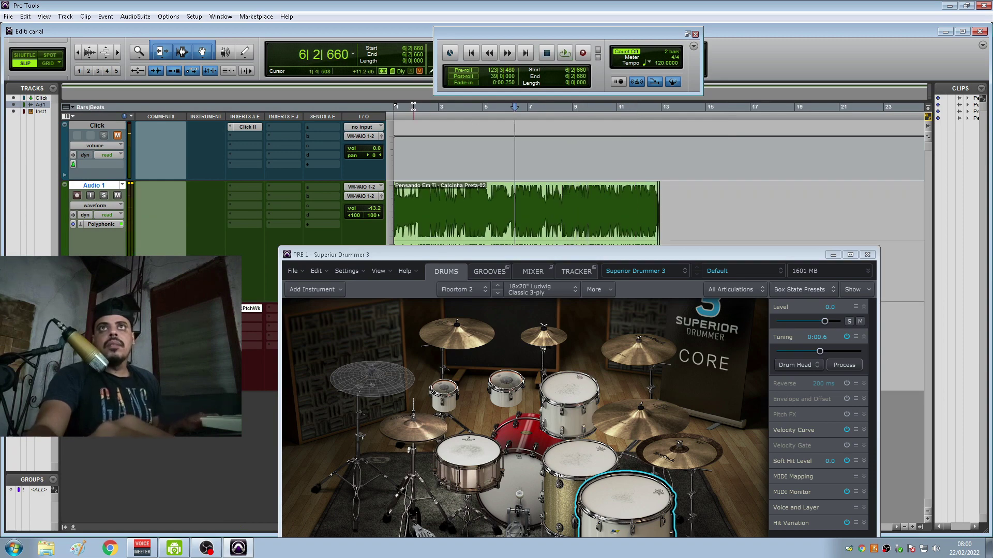
# - Audition the reference song from the start of bar 2 to hear its drum sound
pyautogui.click(417, 107)
pyautogui.press('space')
pyautogui.hotkey('ctrl', ']')
pyautogui.hotkey('ctrl', ']')
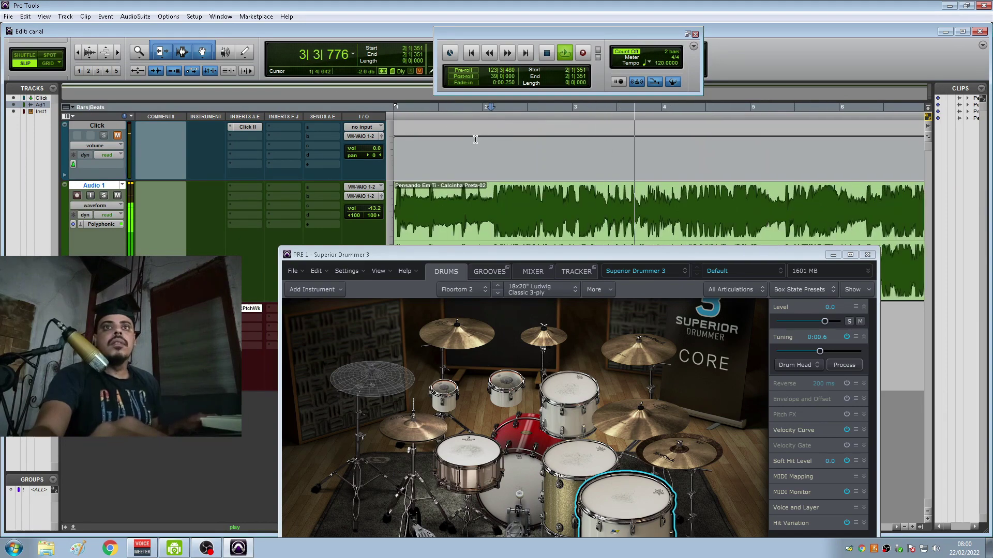
pyautogui.press('space')
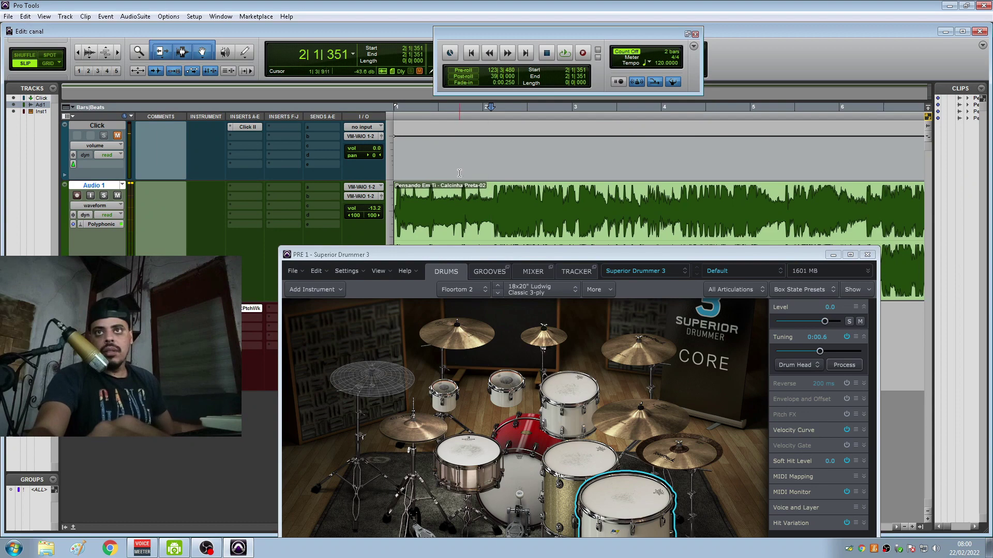
# - In the drum mixer, enable the Kick In EQ, boost the low band to 18.0 dB near 62 Hz and add a -7.9 dB point near 64.5 Hz
pyautogui.click(525, 273)
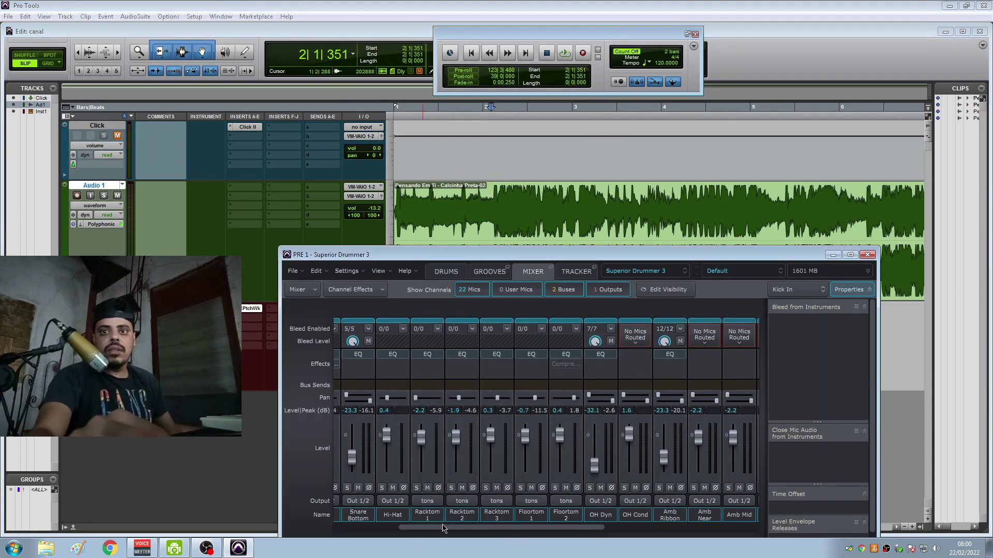
pyautogui.moveTo(448, 532); pyautogui.dragTo(358, 523)
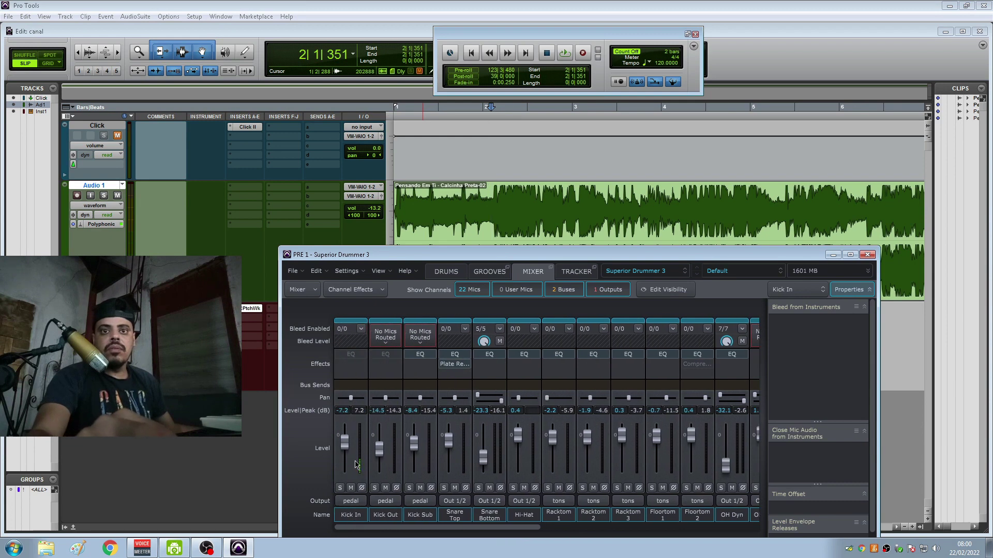
pyautogui.moveTo(352, 355)
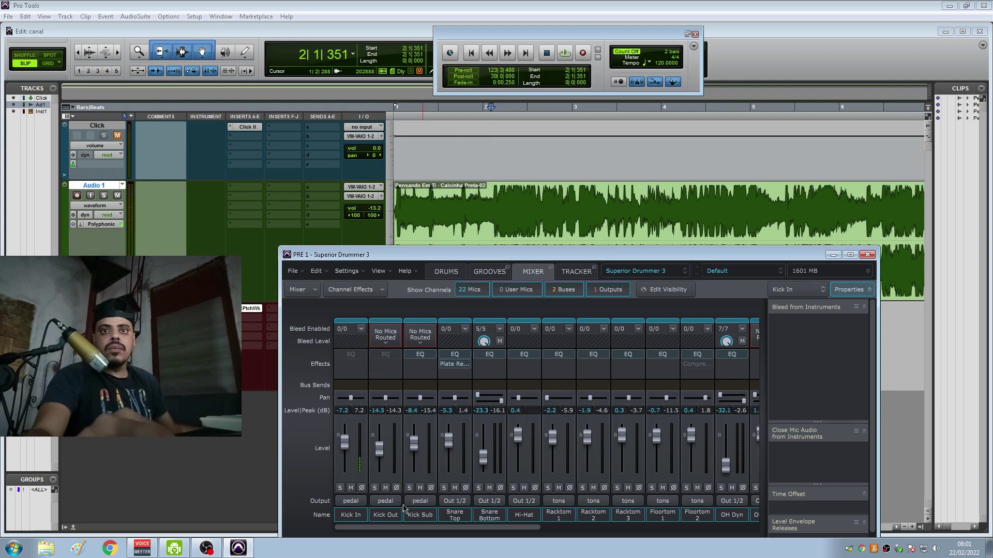
pyautogui.click(351, 356)
pyautogui.moveTo(425, 408); pyautogui.dragTo(442, 364)
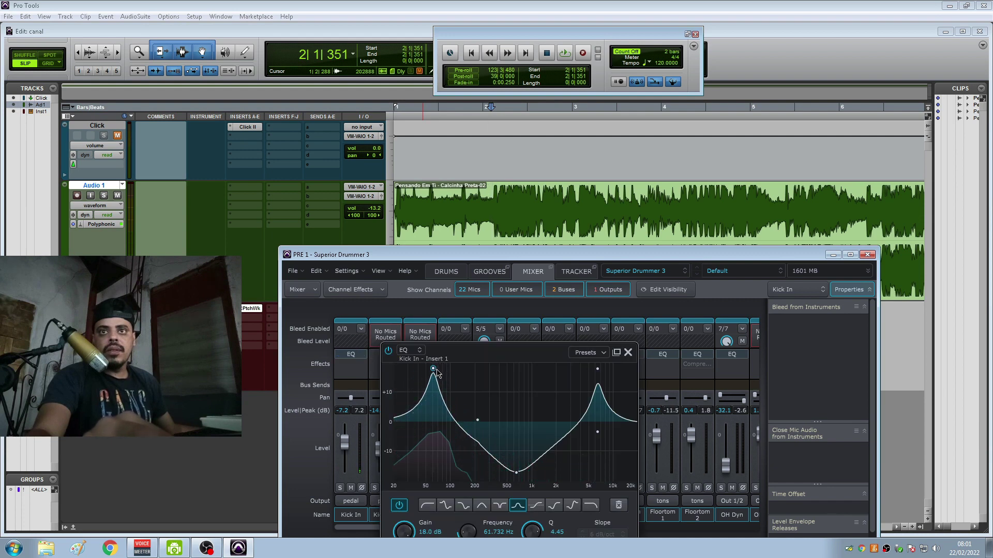
pyautogui.doubleClick(435, 446)
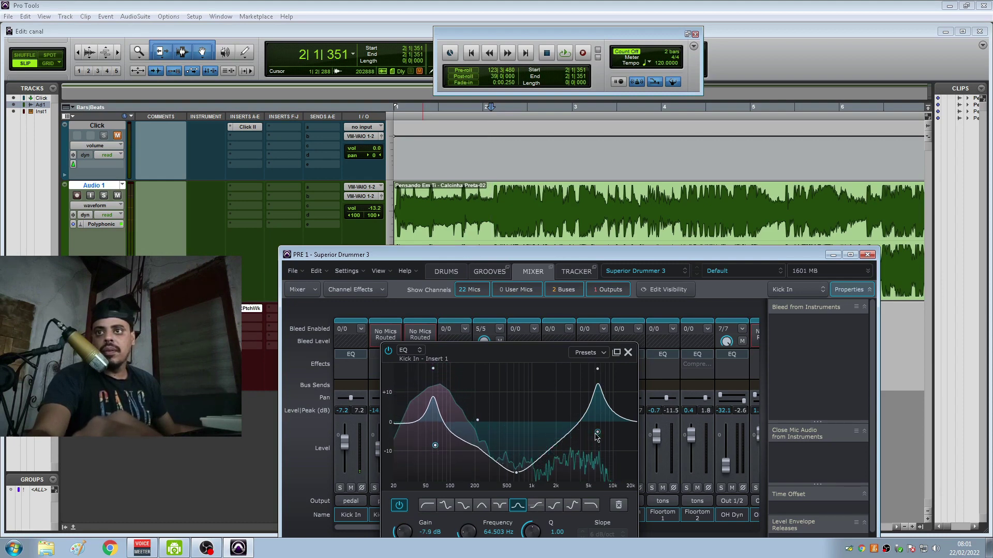
# - Move the Kick In EQ's Q 1.00 upper band to 13.1 dB at about 4984 Hz while comparing it with the song
pyautogui.moveTo(597, 437); pyautogui.dragTo(577, 410)
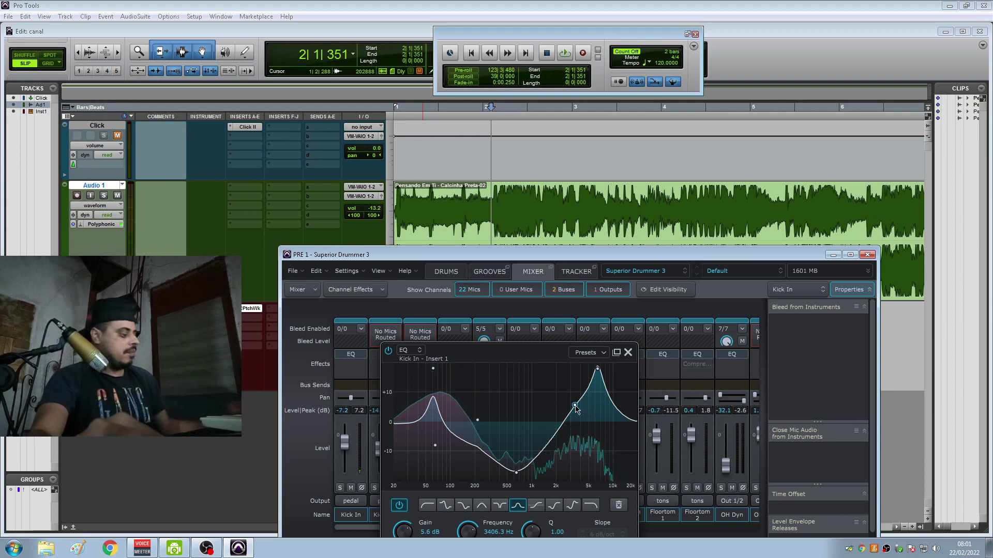
pyautogui.press('space')
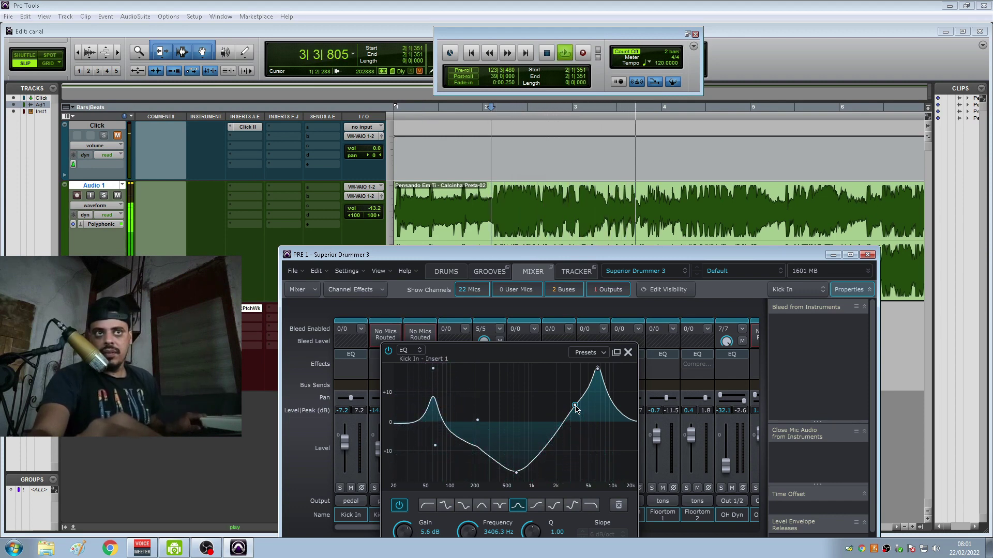
pyautogui.press('space')
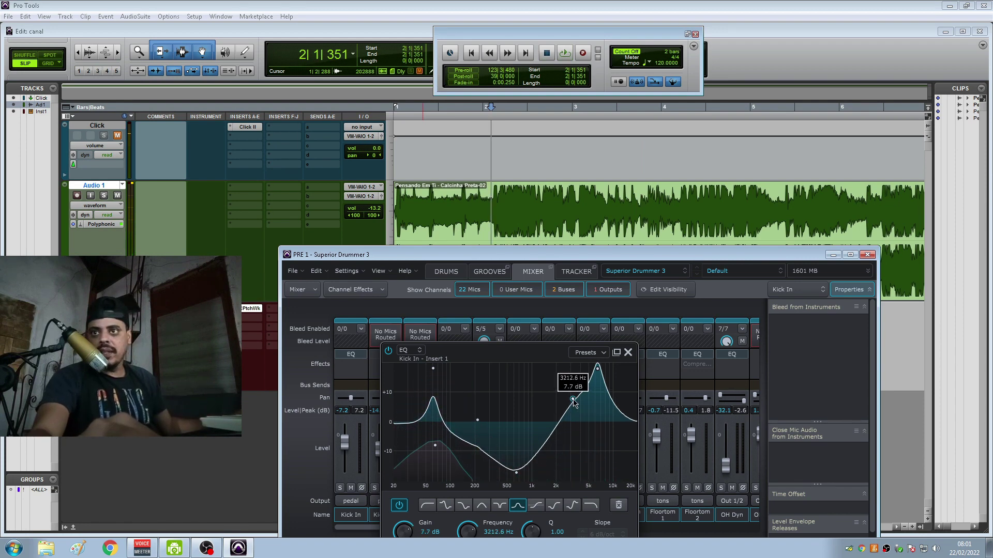
pyautogui.moveTo(575, 405); pyautogui.dragTo(590, 388)
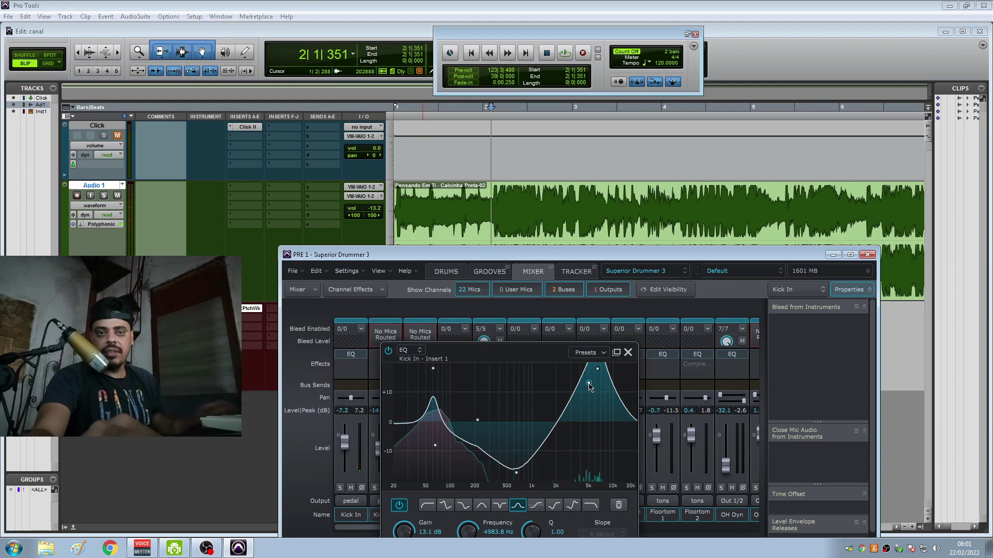
pyautogui.press('space')
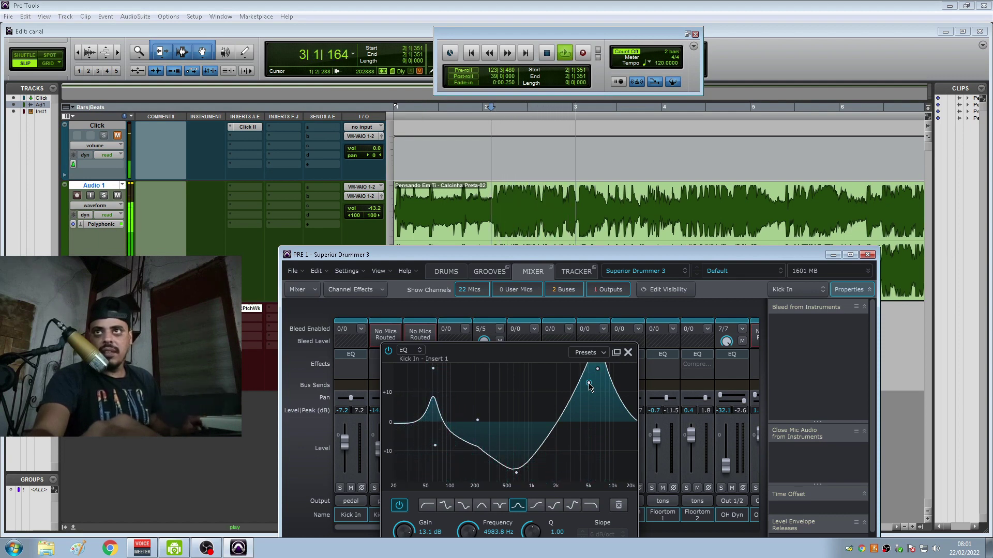
pyautogui.press('space')
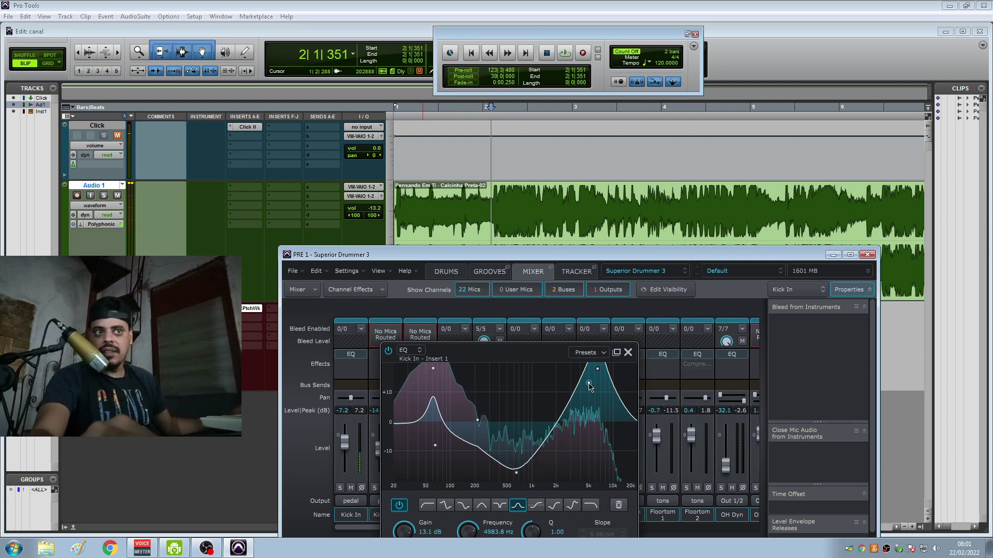
pyautogui.press('space')
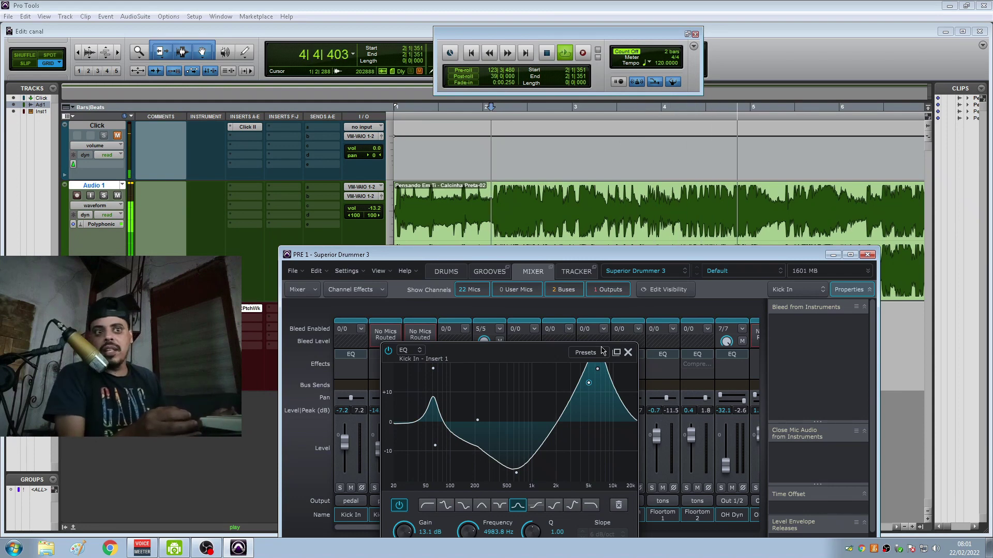
pyautogui.press('space')
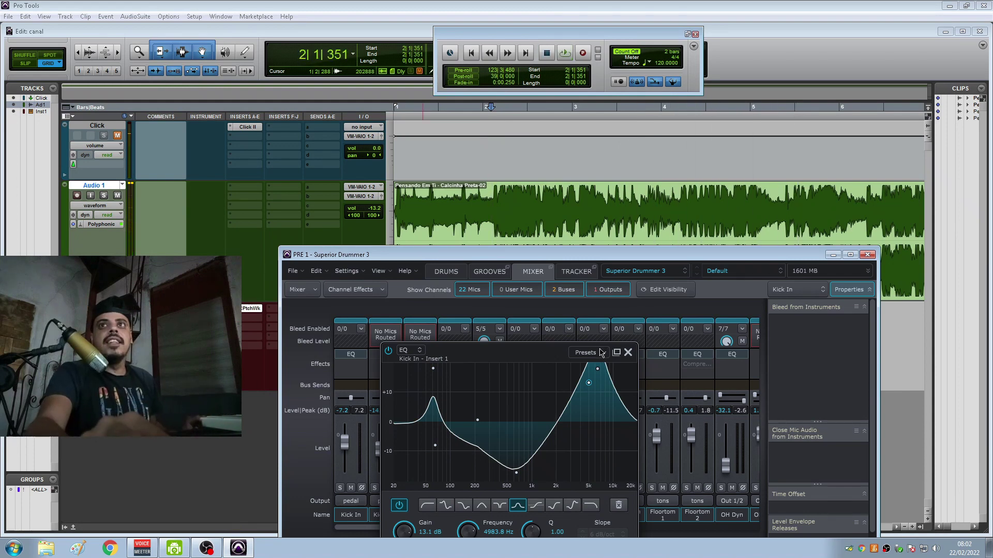
pyautogui.press('space')
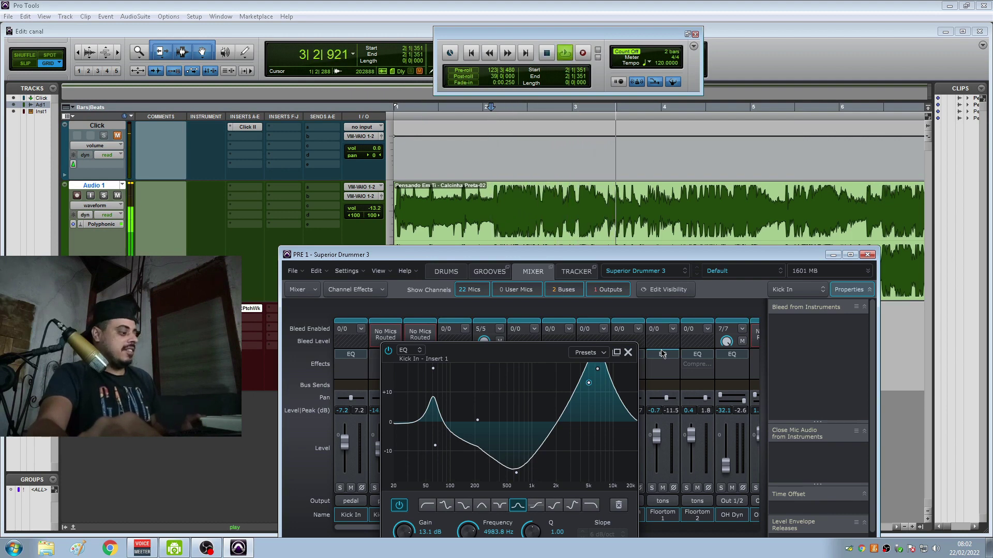
pyautogui.press('space')
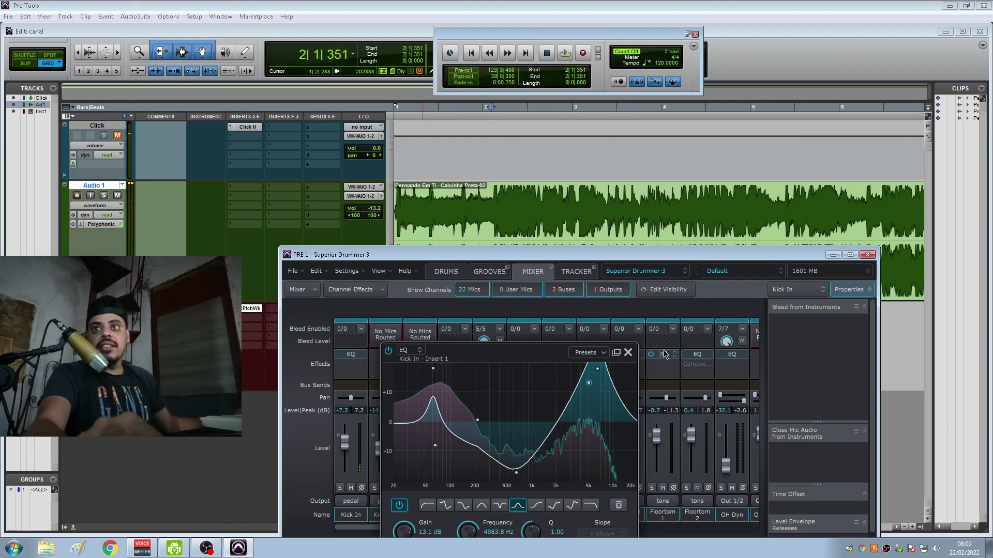
# - Move the Kick In EQ's Q 3.85 high band to 18.0 dB at about 7961 Hz while comparing it with the song
pyautogui.moveTo(597, 369); pyautogui.dragTo(597, 372)
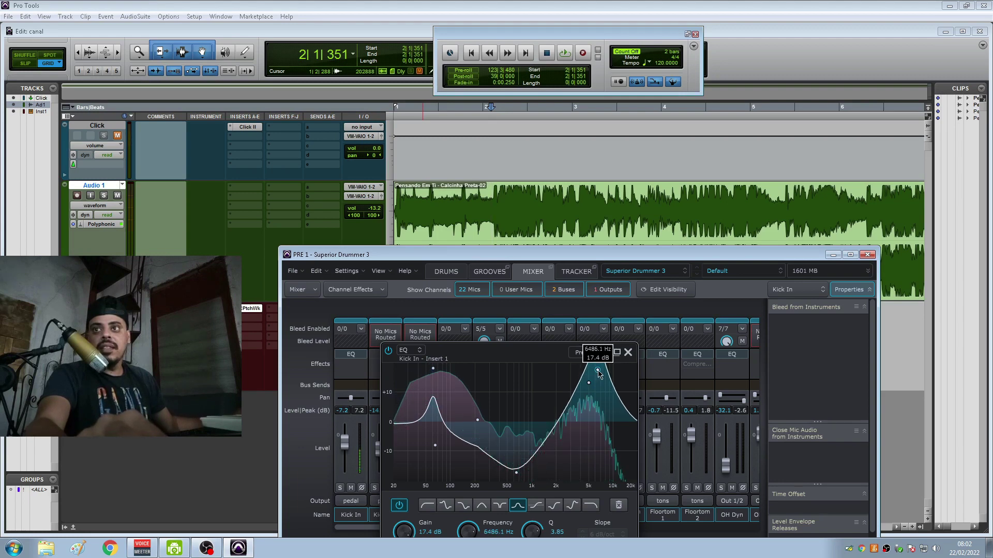
pyautogui.press('space')
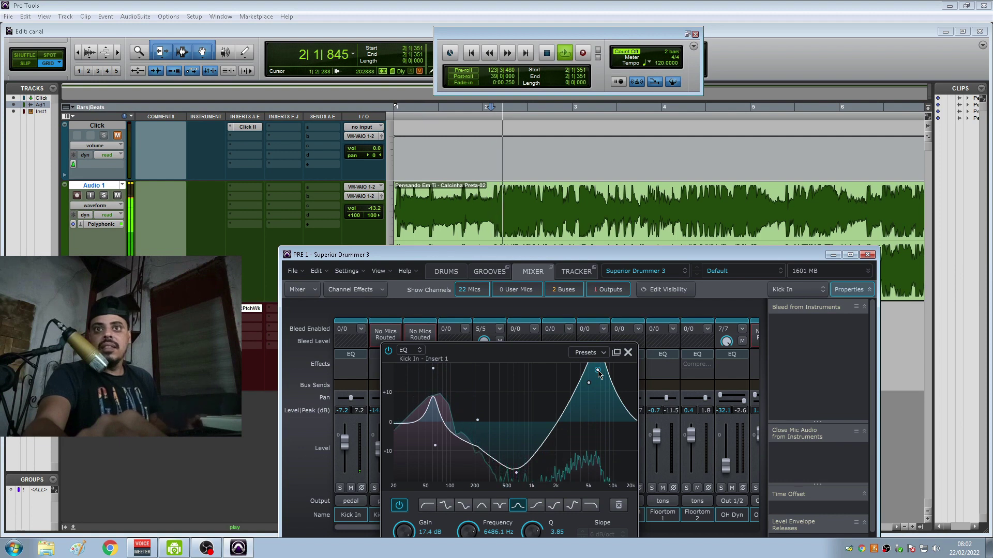
pyautogui.press('space')
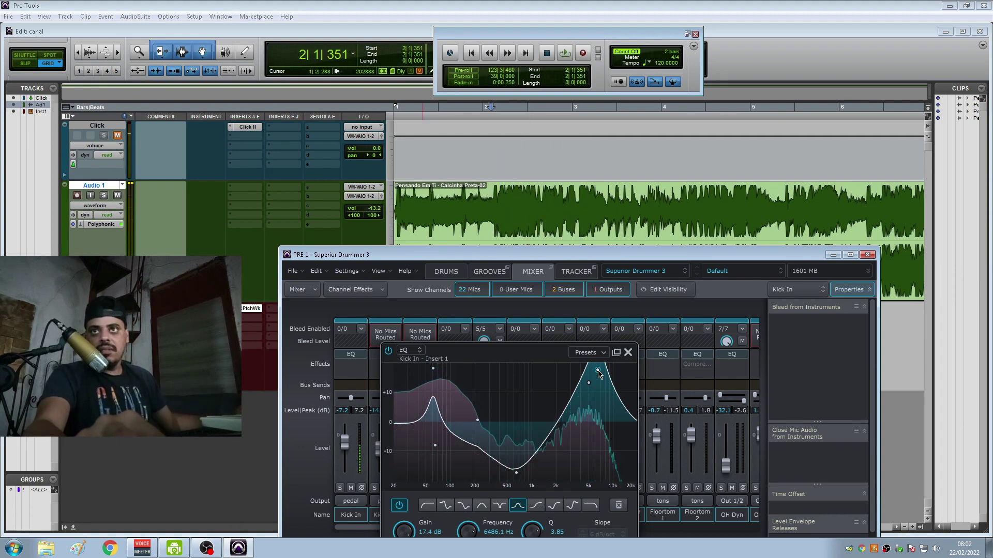
pyautogui.moveTo(598, 373); pyautogui.dragTo(606, 366)
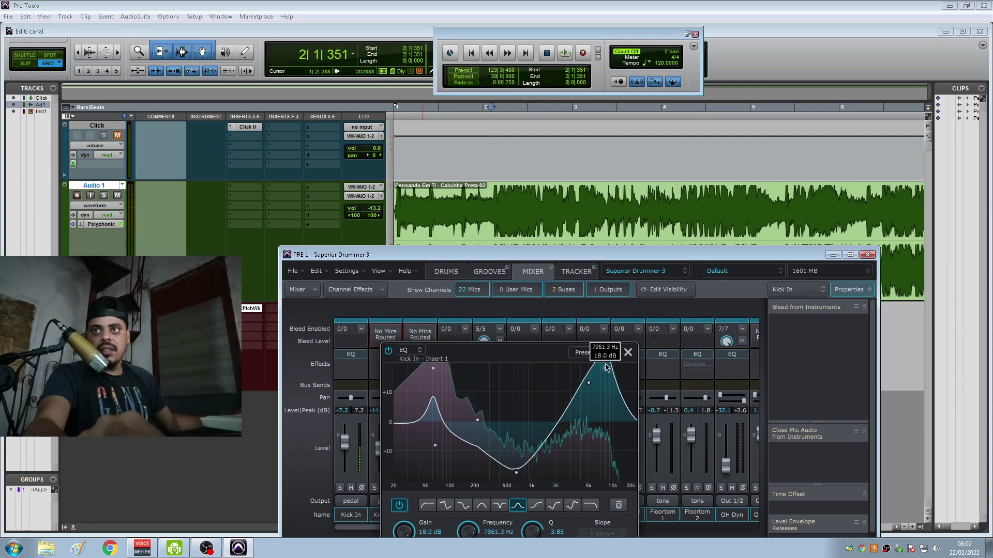
pyautogui.press('space')
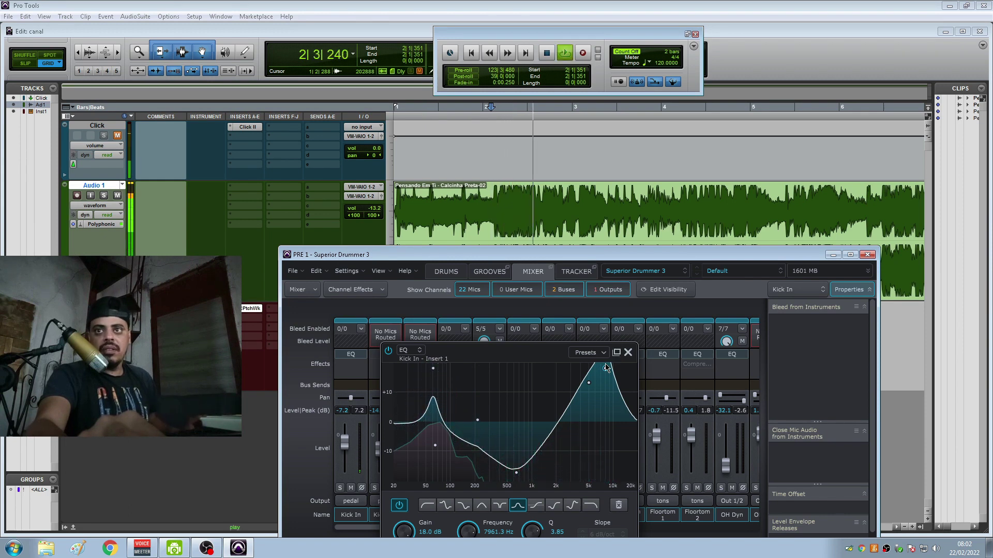
pyautogui.press('space')
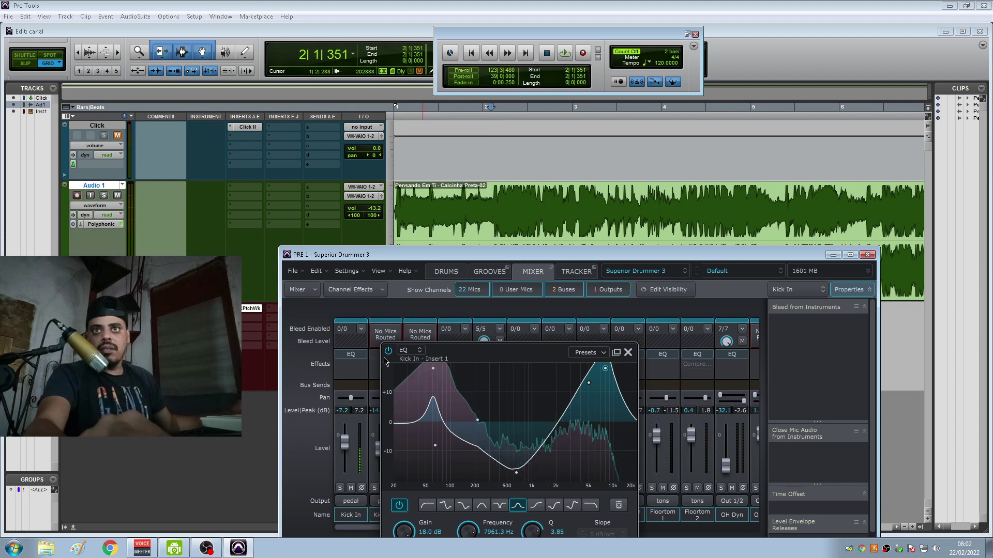
# - Compare the kick sound with the Kick In EQ bypassed and enabled, and close the EQ
pyautogui.click(388, 351)
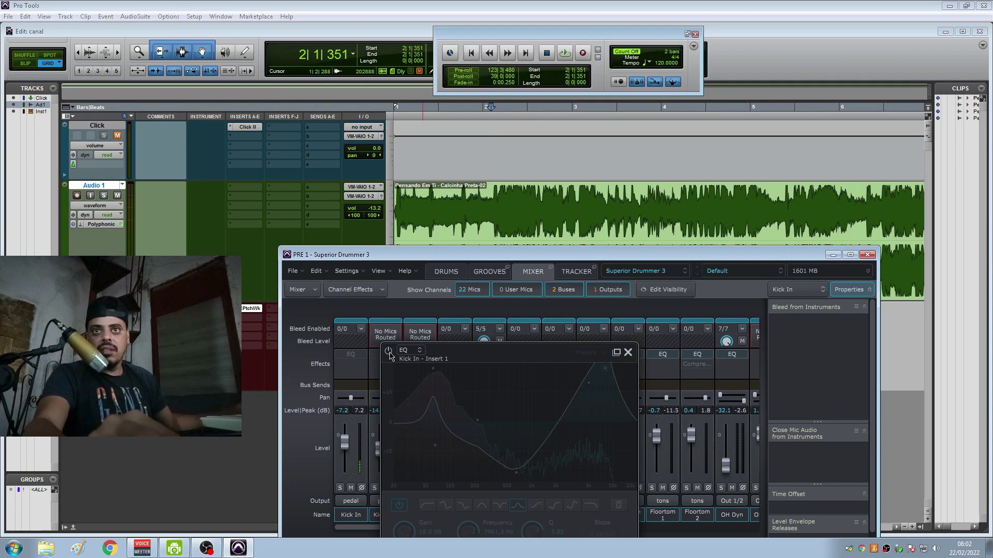
pyautogui.click(389, 352)
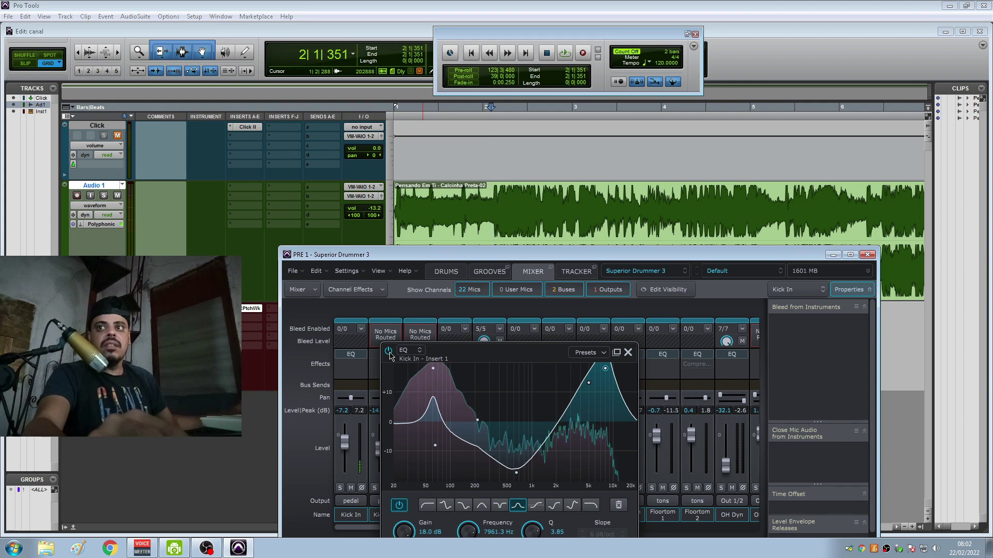
pyautogui.click(341, 358)
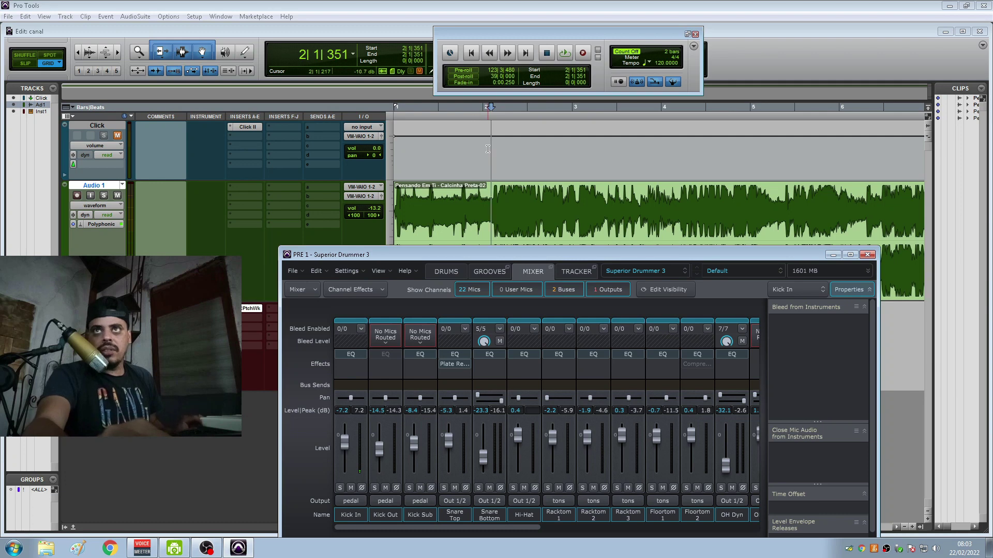
# - Audition the song from bar 2 and from bar 3 beat 2, and return to the drum kit view
pyautogui.press('space')
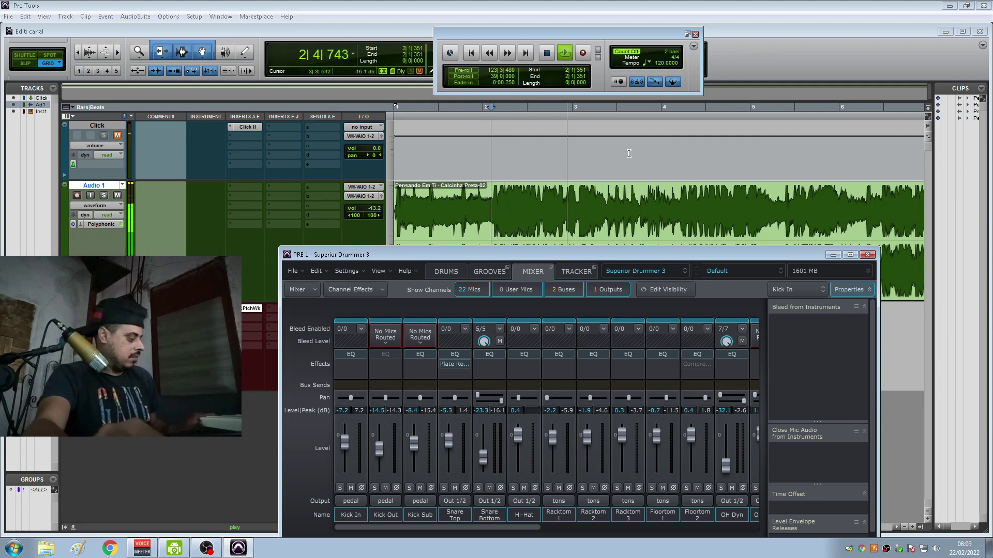
pyautogui.press('space')
pyautogui.click(606, 110)
pyautogui.press('space')
pyautogui.press('space')
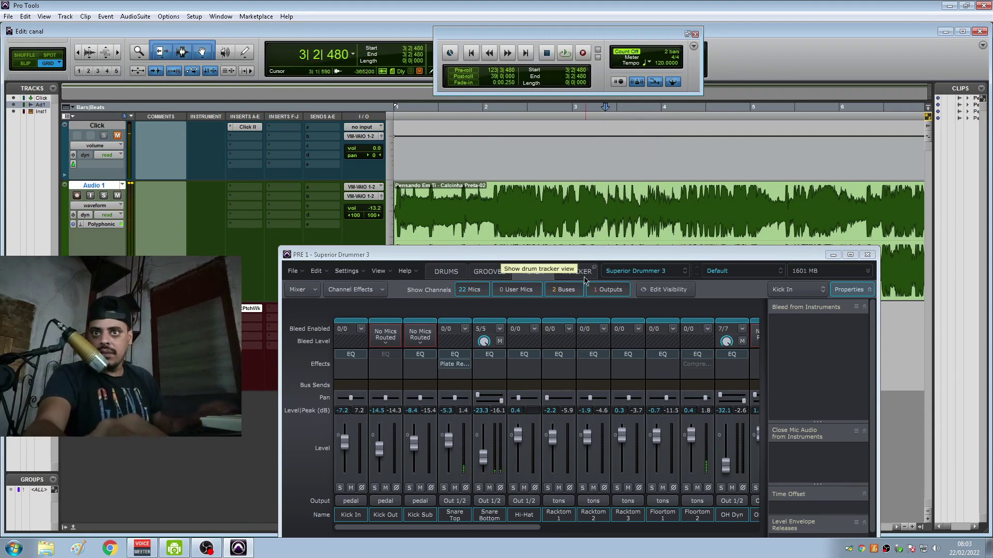
pyautogui.press('space')
pyautogui.press('space')
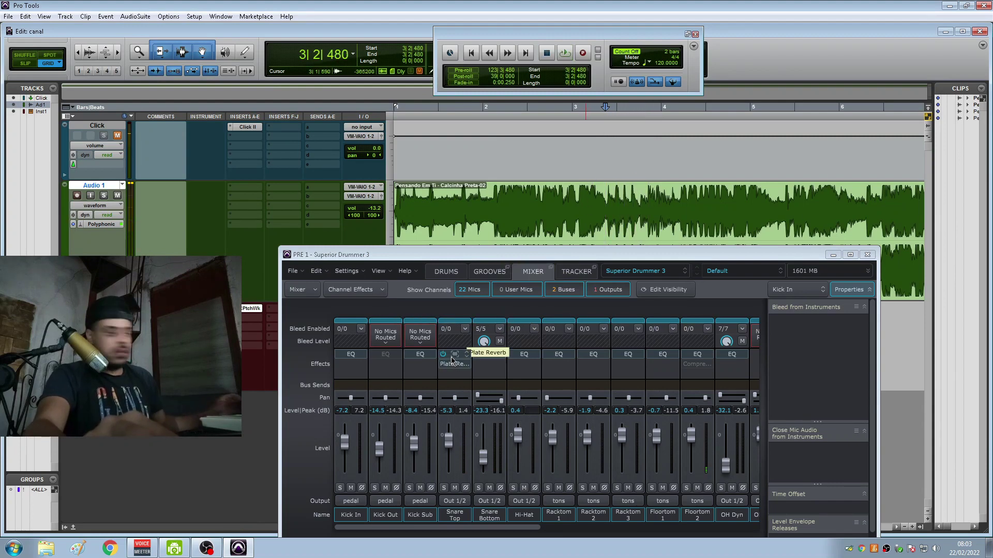
pyautogui.click(440, 273)
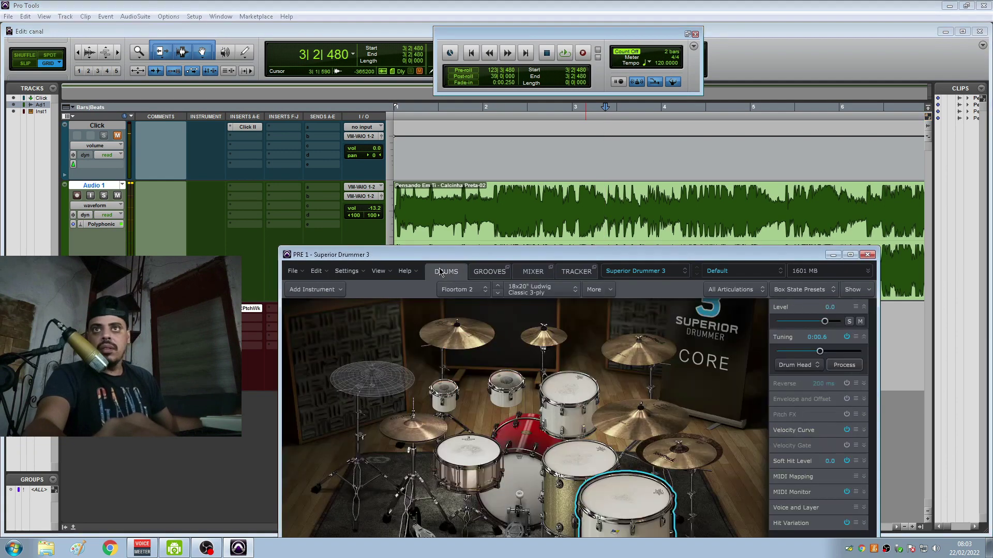
# - Lower the snare's tuning to 0:00.3 and compare its pitch with the song played from bar 3 beat 2
pyautogui.click(467, 454)
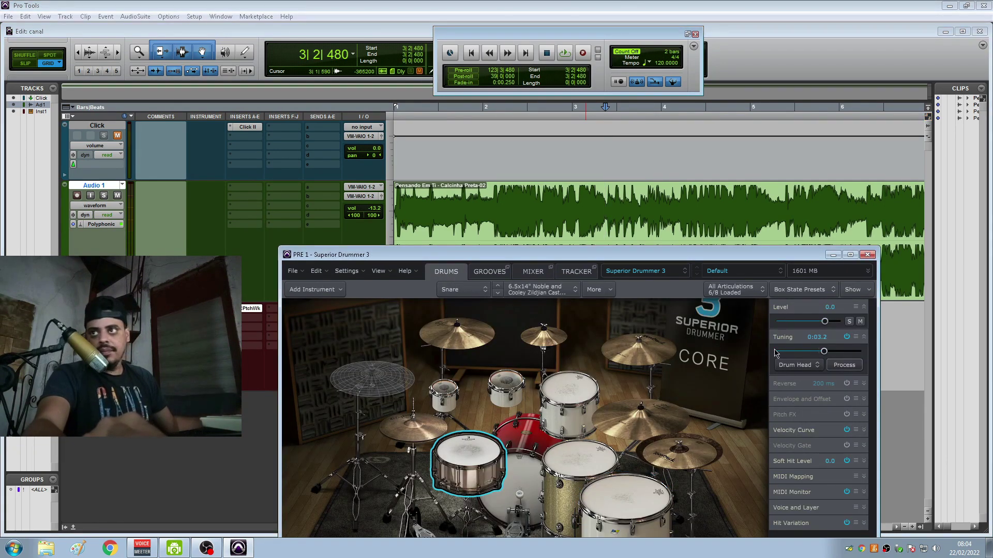
pyautogui.moveTo(825, 352); pyautogui.dragTo(819, 354)
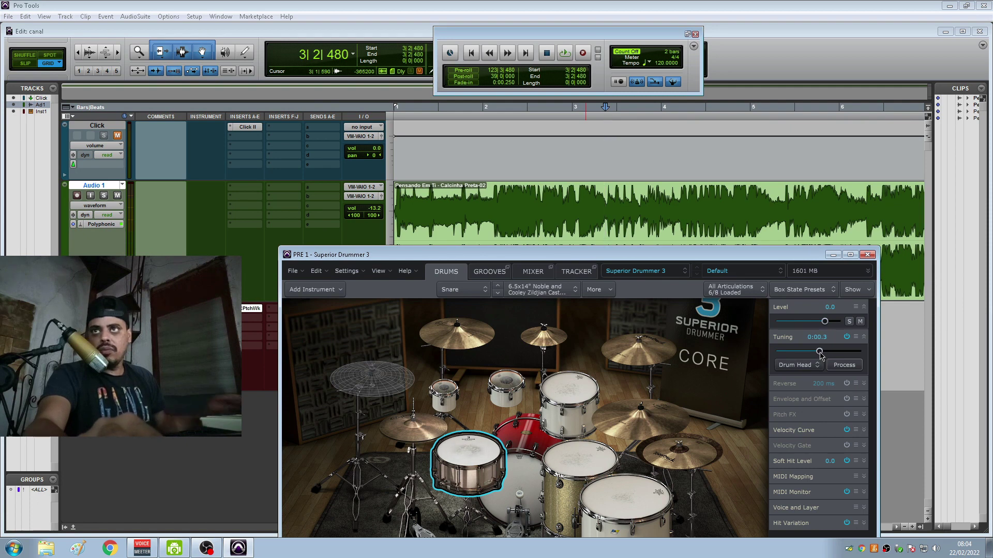
pyautogui.press('space')
pyautogui.press('space')
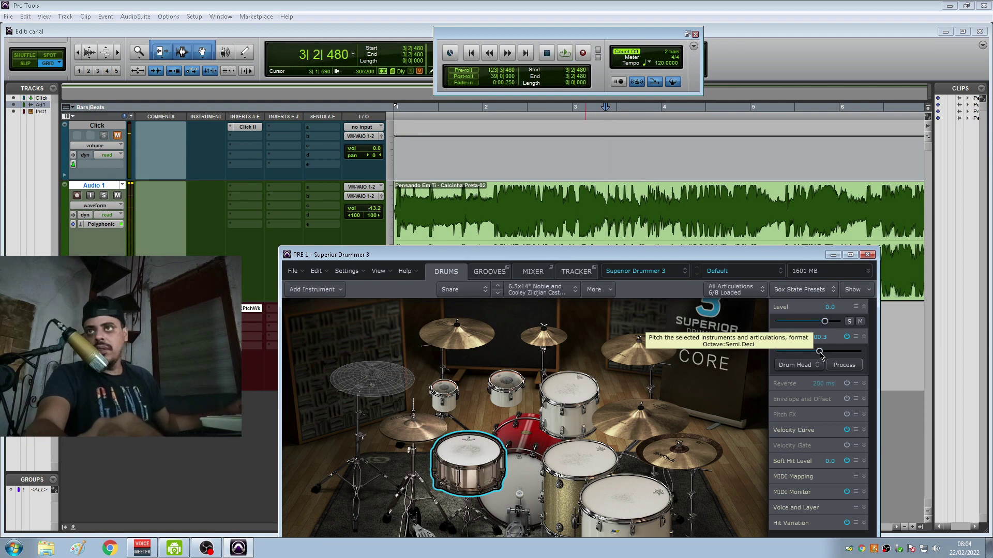
pyautogui.press('space')
pyautogui.press('space')
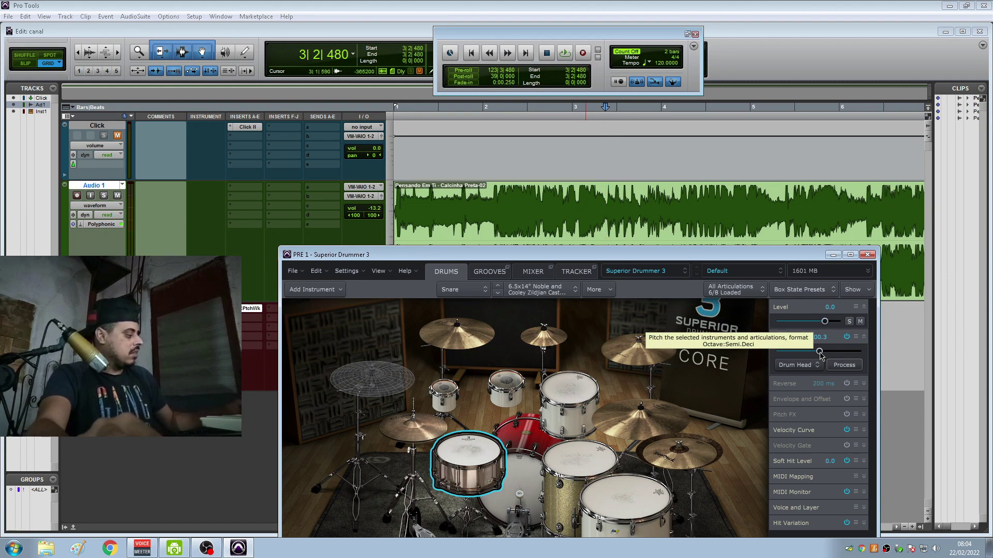
pyautogui.press('space')
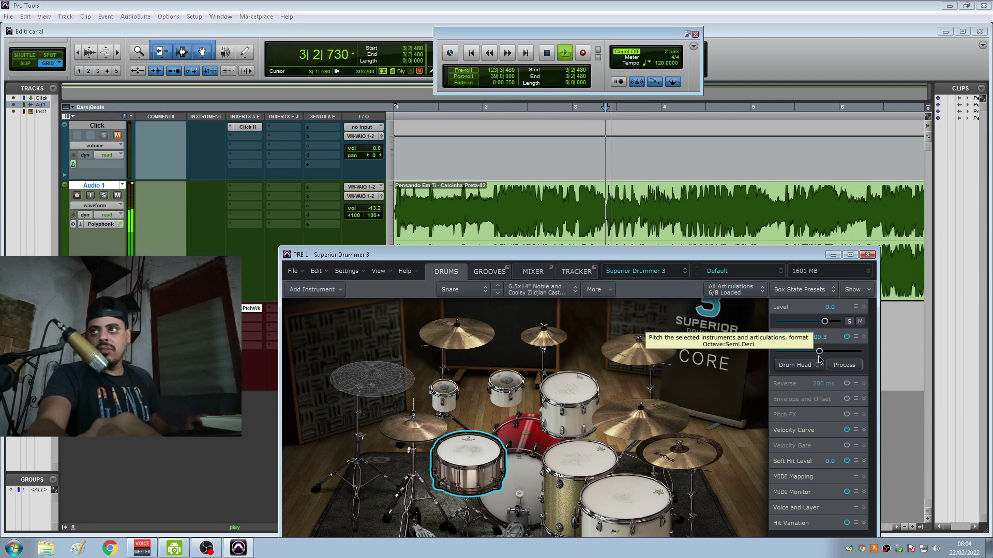
pyautogui.press('space')
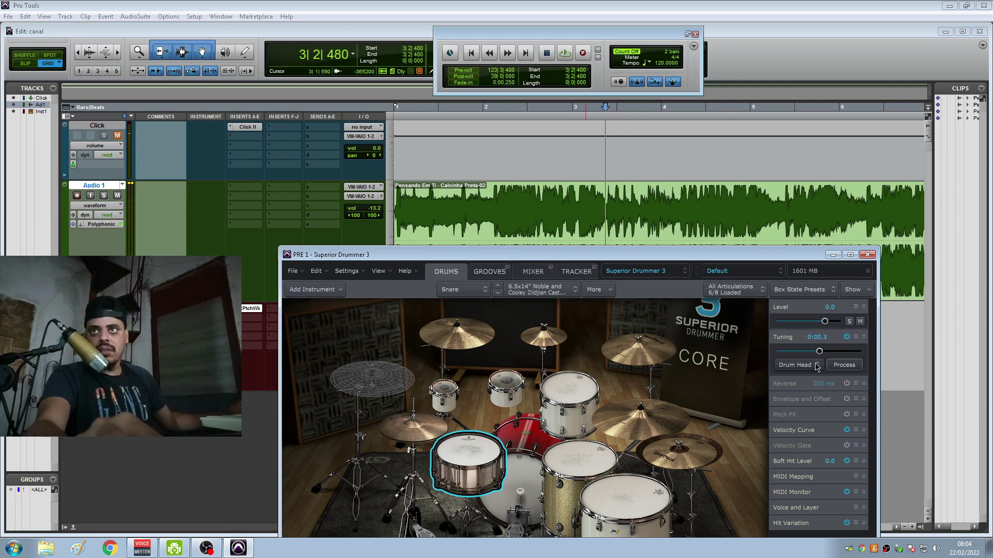
pyautogui.press('space')
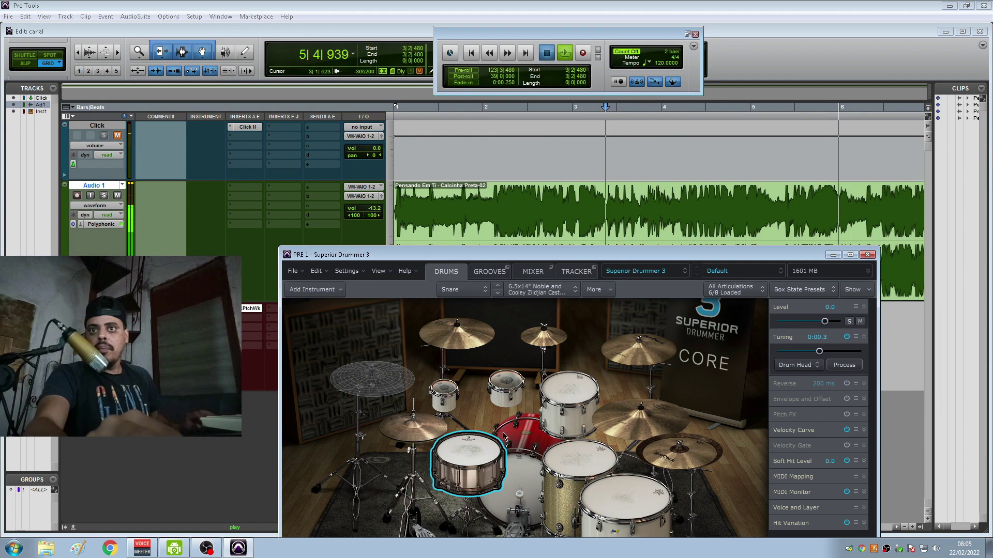
pyautogui.press('space')
# - Select the 16x20" Pearl Masterworks kick and raise its tuning to 0:04.5
pyautogui.click(520, 478)
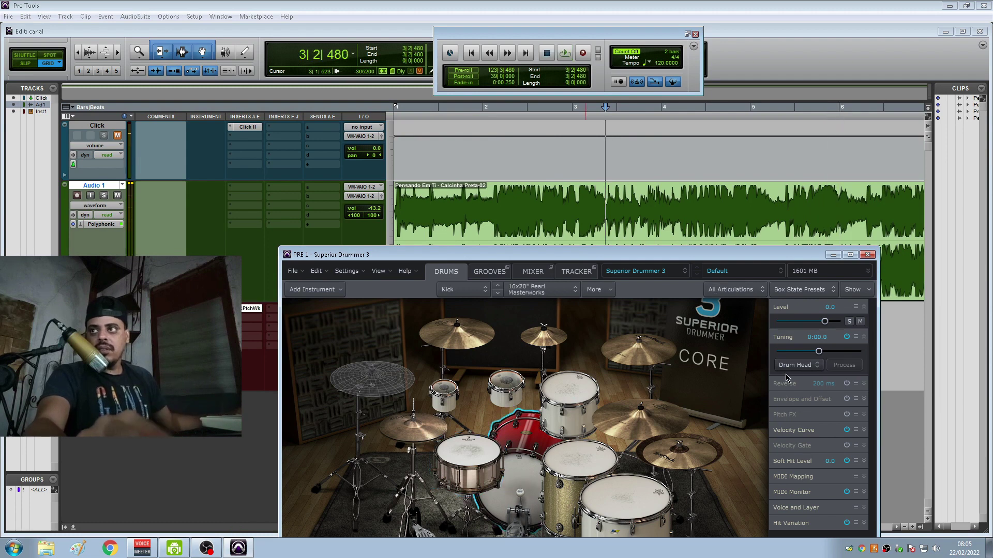
pyautogui.moveTo(819, 352); pyautogui.dragTo(820, 353)
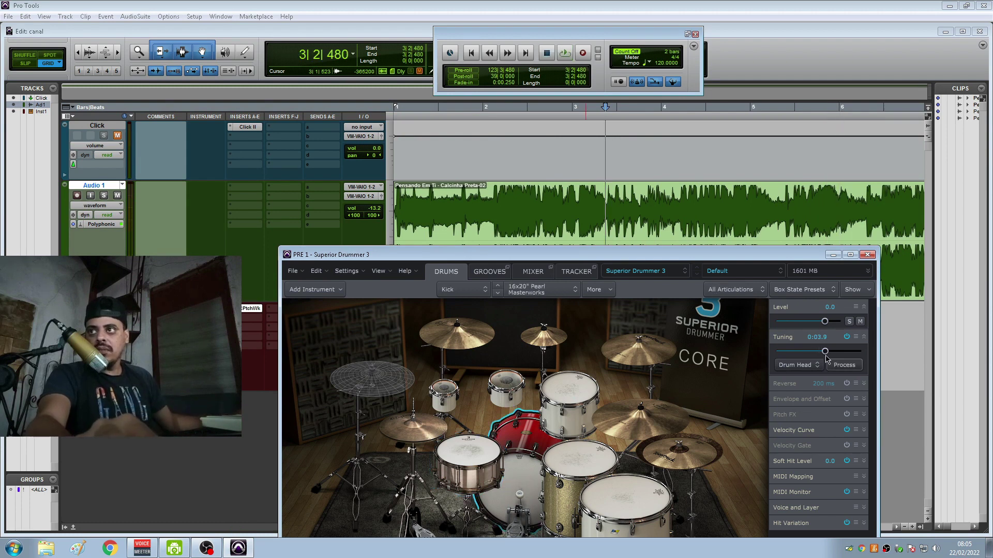
pyautogui.moveTo(824, 358); pyautogui.dragTo(823, 360)
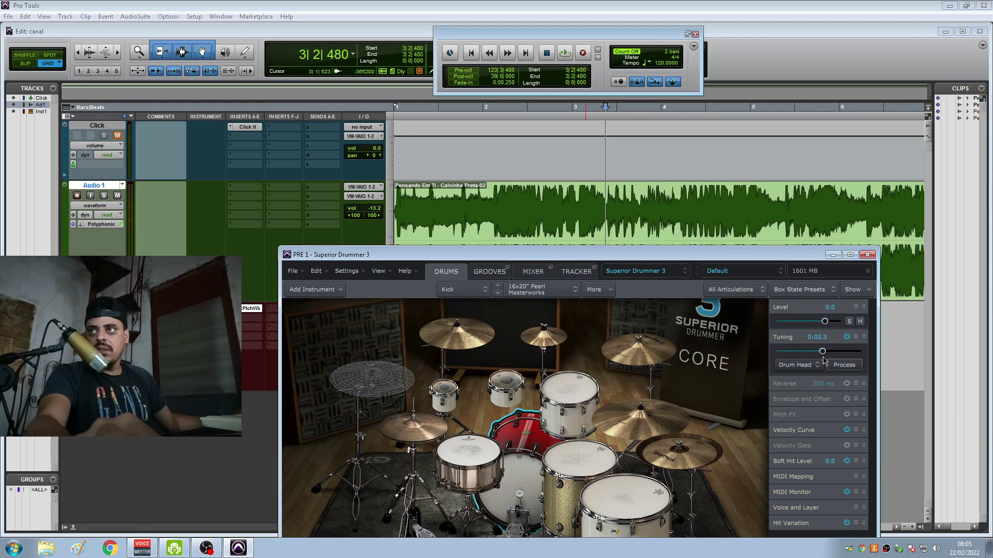
pyautogui.moveTo(833, 359); pyautogui.dragTo(830, 360)
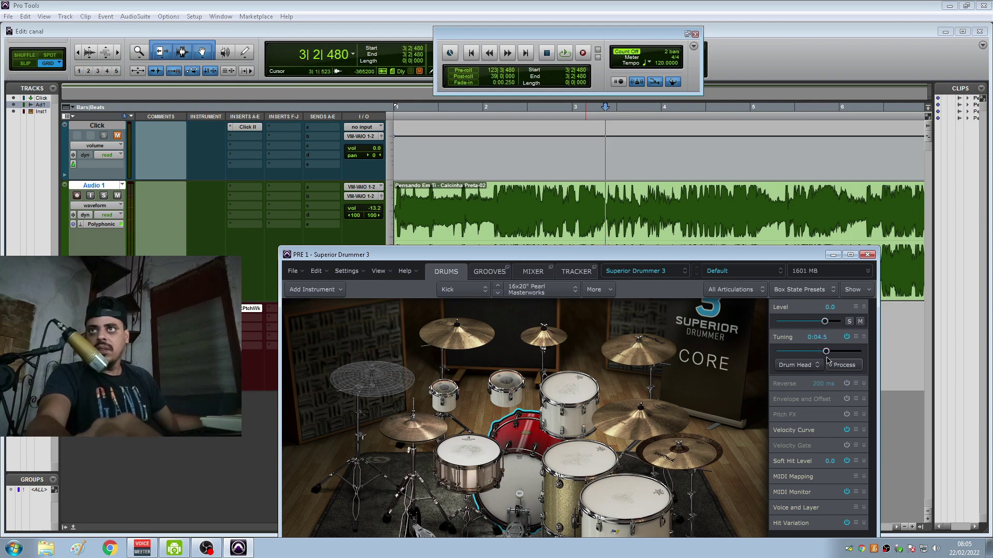
# - Audition the song repeatedly from bar 3 beat 2 to compare its drums with the retuned kick
pyautogui.press('space')
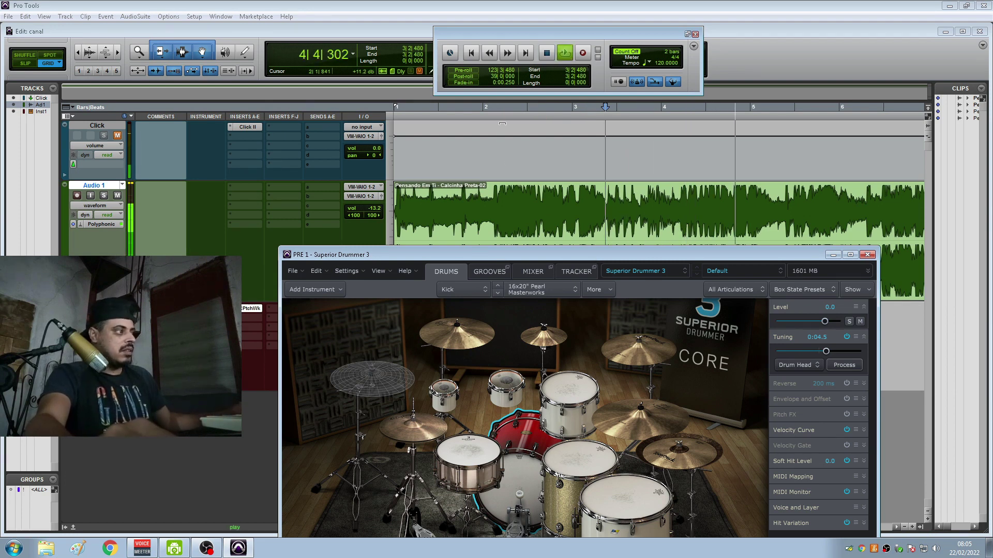
pyautogui.press('space')
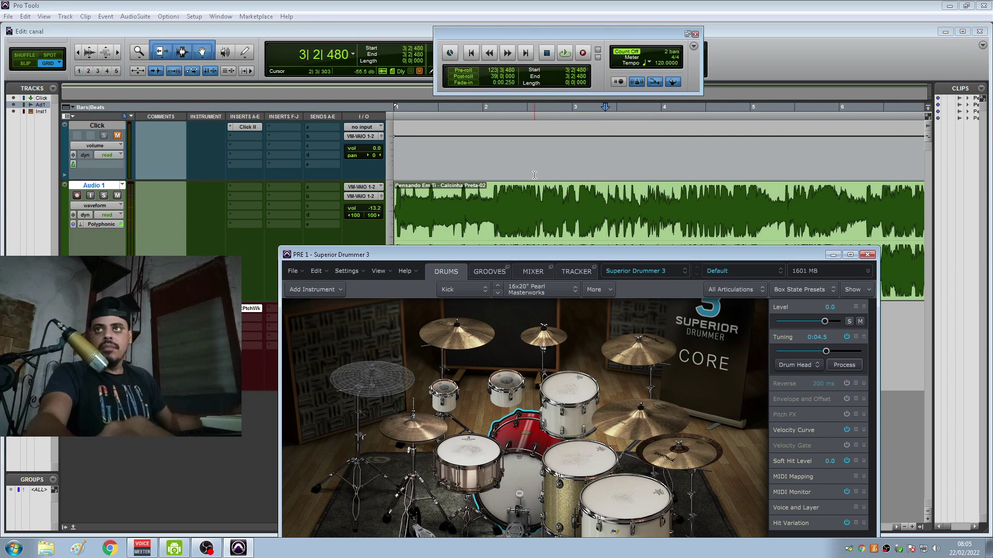
pyautogui.press('space')
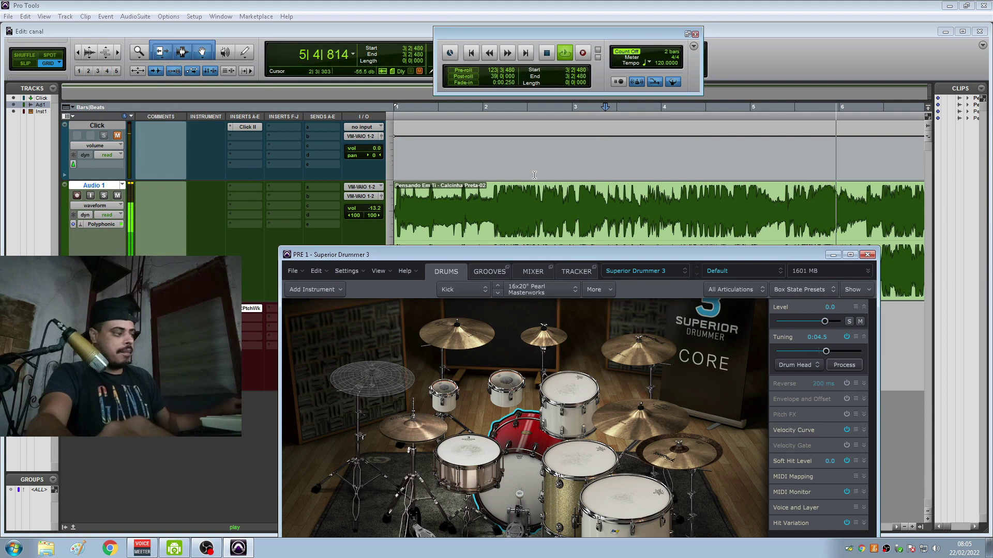
pyautogui.press('space')
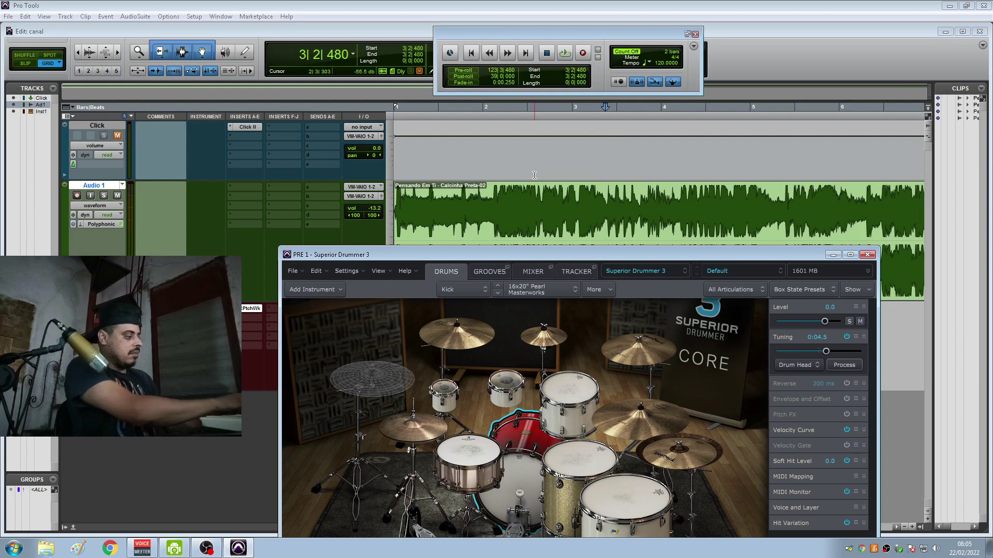
pyautogui.press('space')
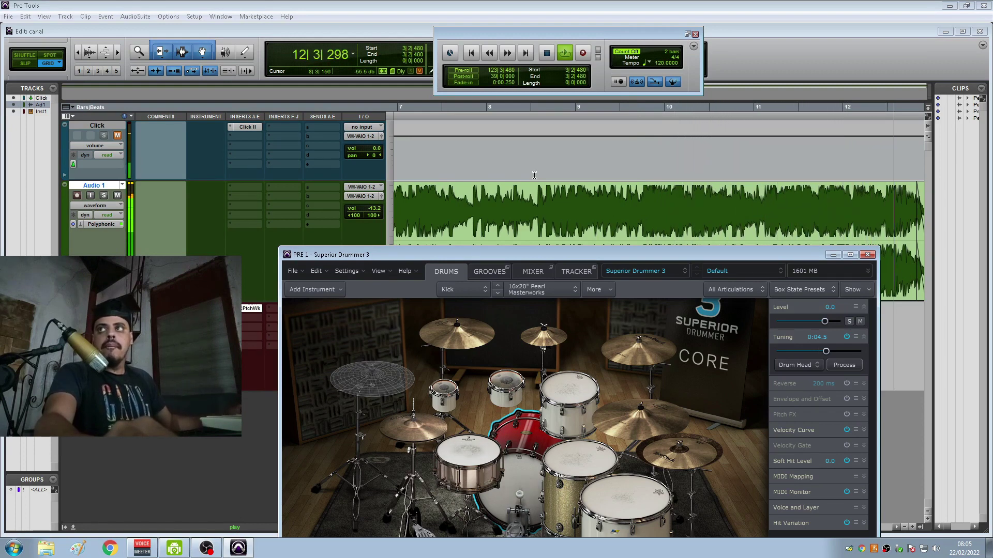
pyautogui.press('space')
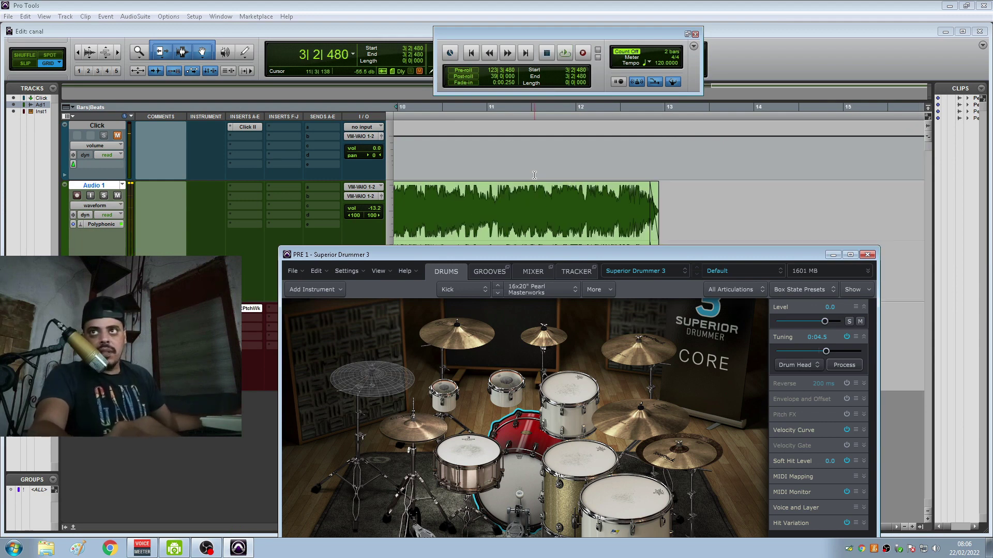